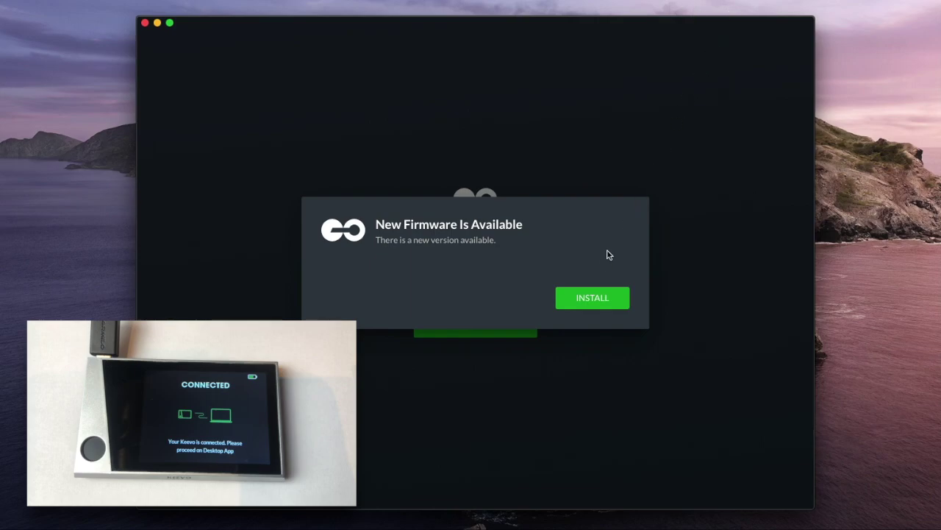
- Install the new firmware on the device and dismiss the Update Successful message
left_click(589, 301)
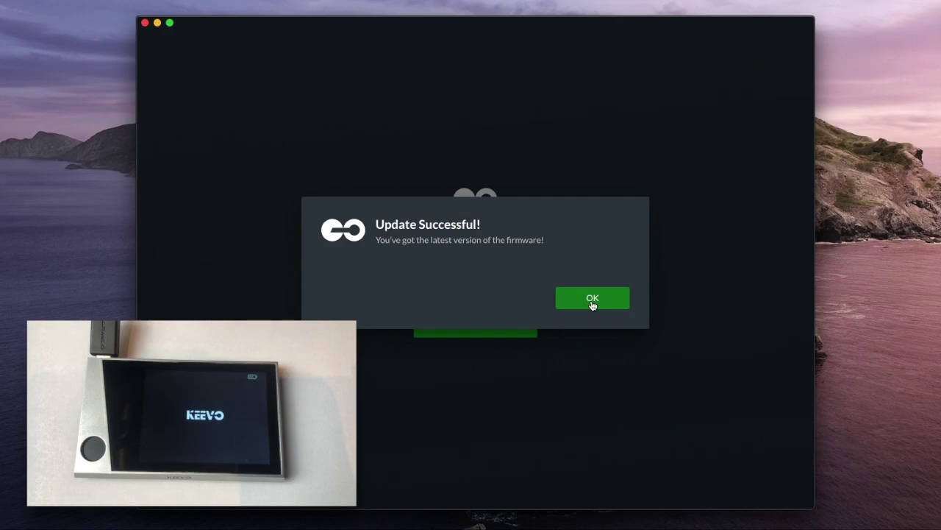
left_click(593, 297)
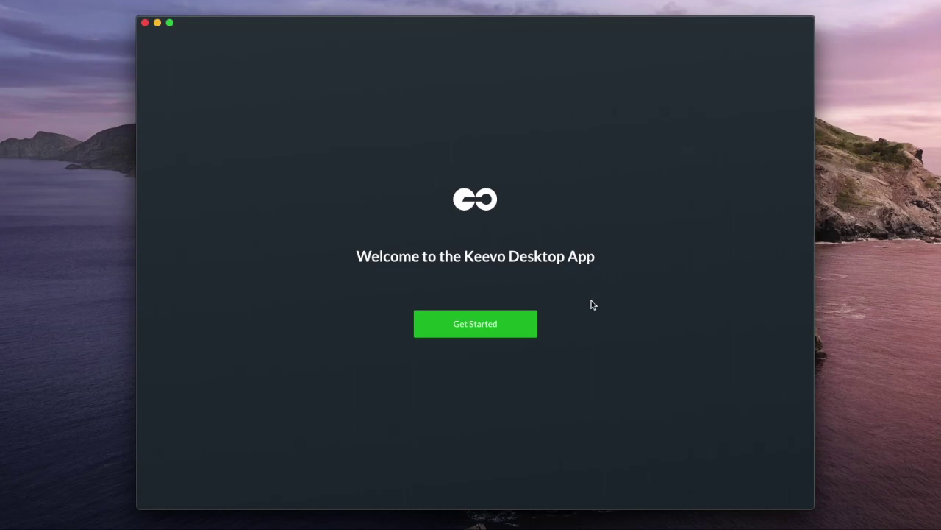
- Register with the e-mail address, set and confirm a strong password, and accept the terms
left_click(476, 324)
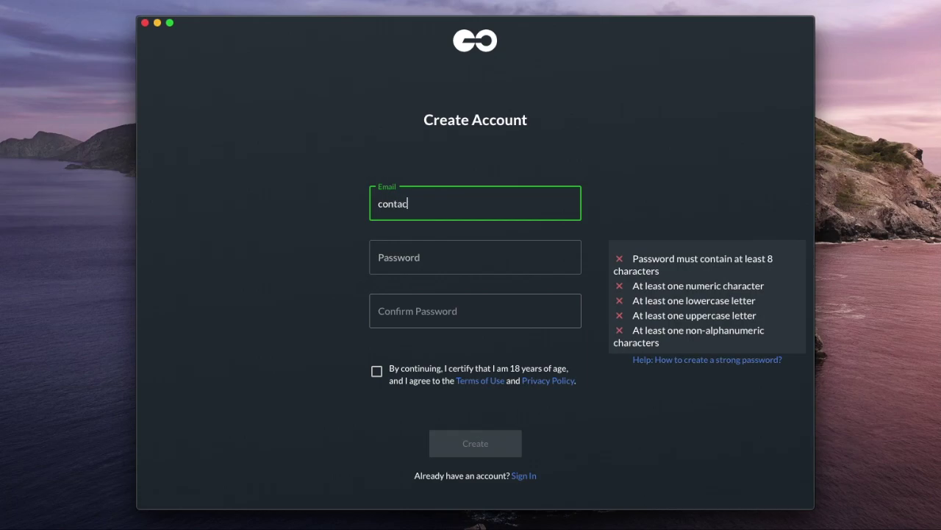
key("Tab")
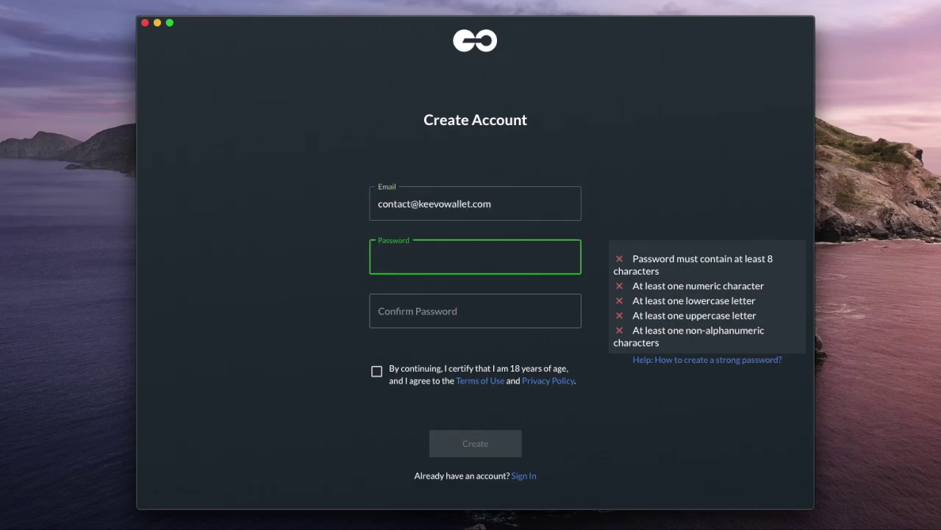
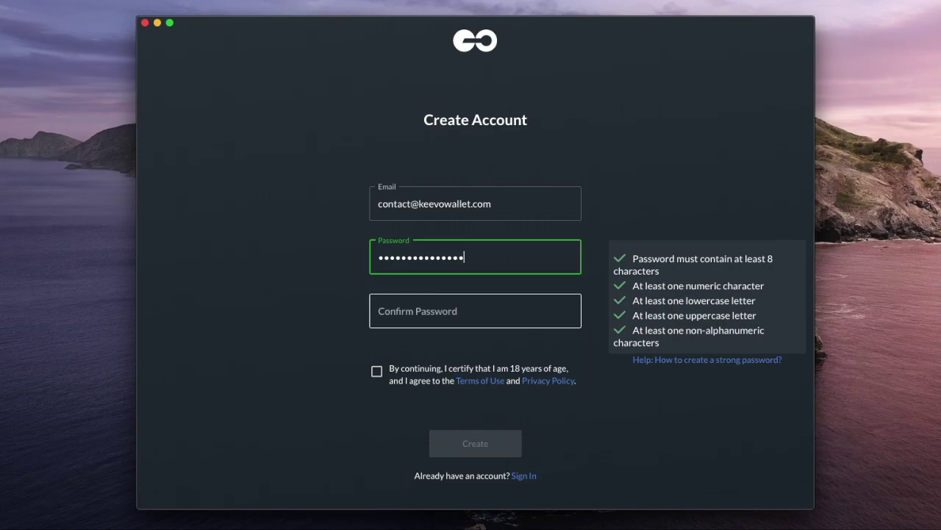
key("Tab")
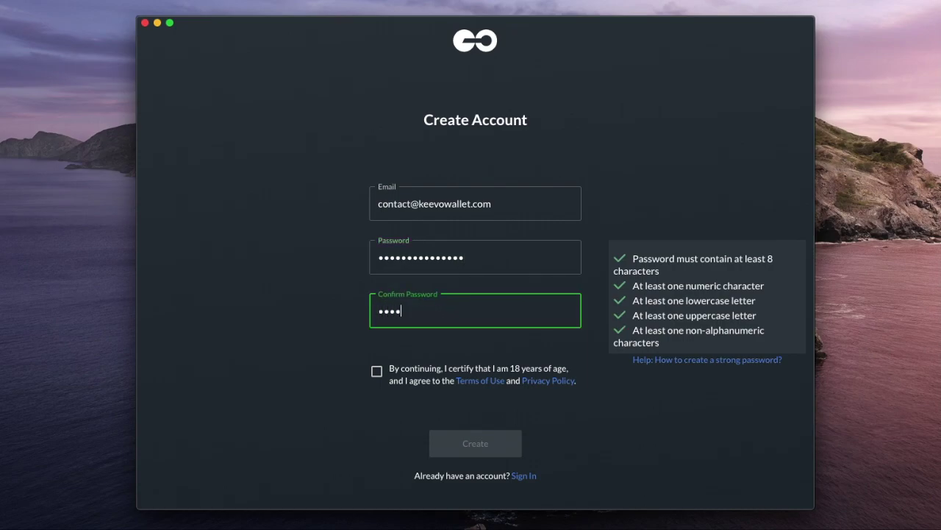
left_click(377, 370)
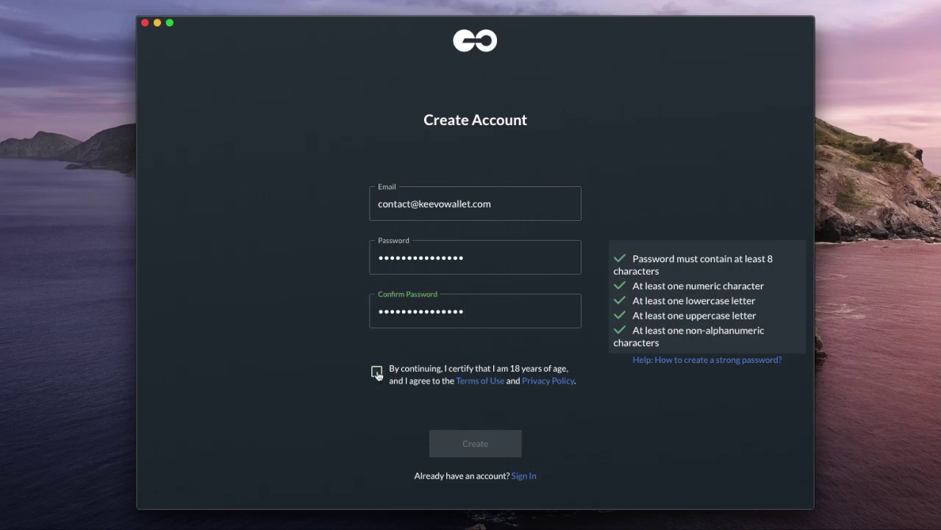
left_click(468, 445)
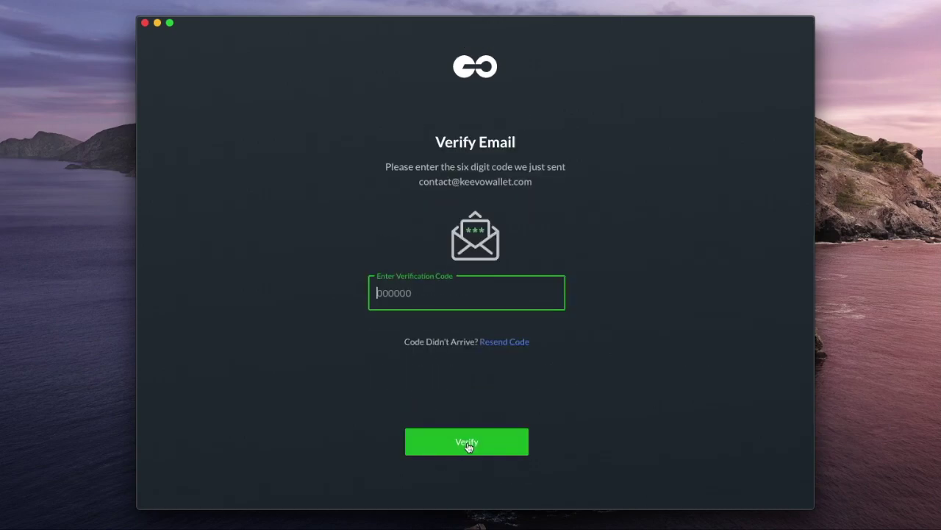
- Enter the six-digit code from the verification e-mail in Mail and submit it
key("super+Tab")
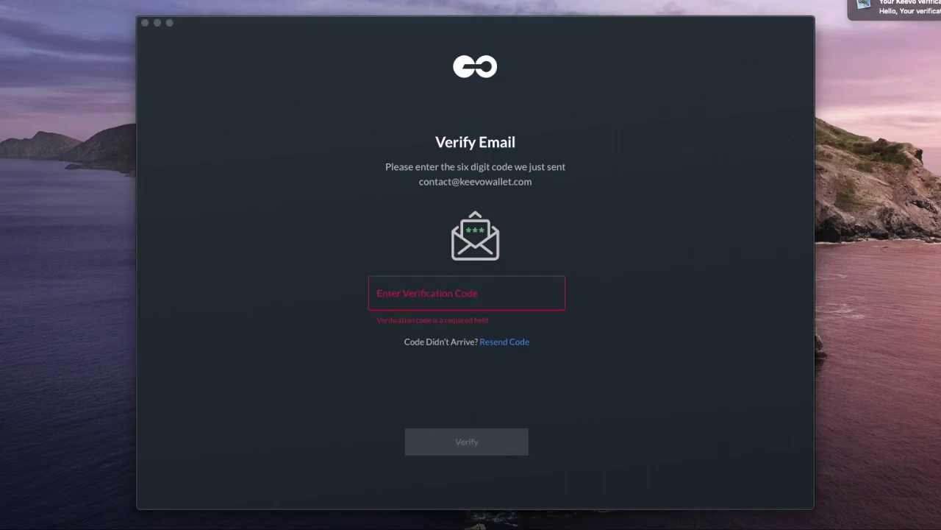
left_click(893, 12)
left_click_drag(497, 23, 140, 42)
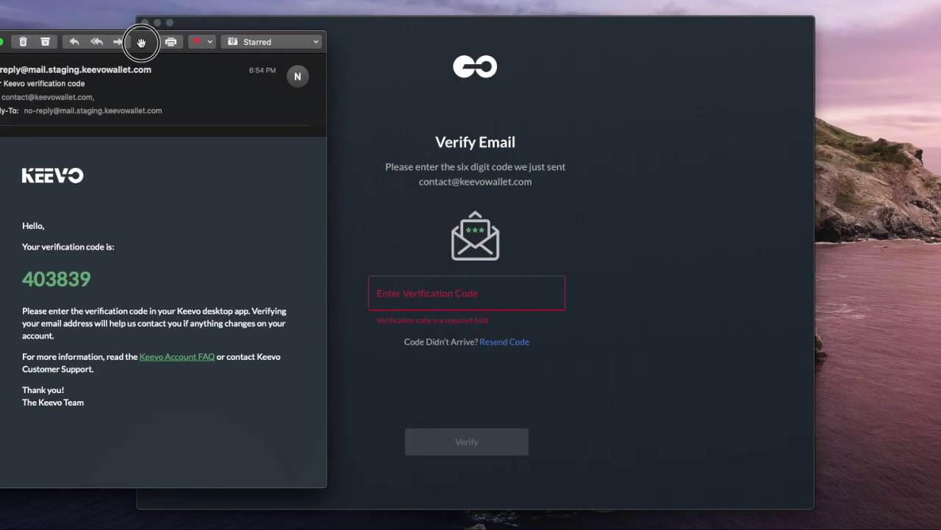
left_click(424, 299)
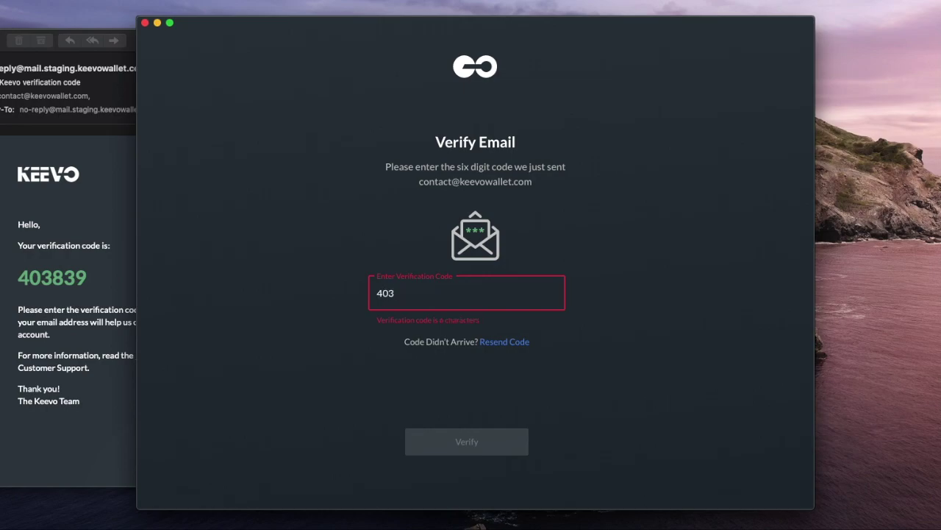
left_click(467, 441)
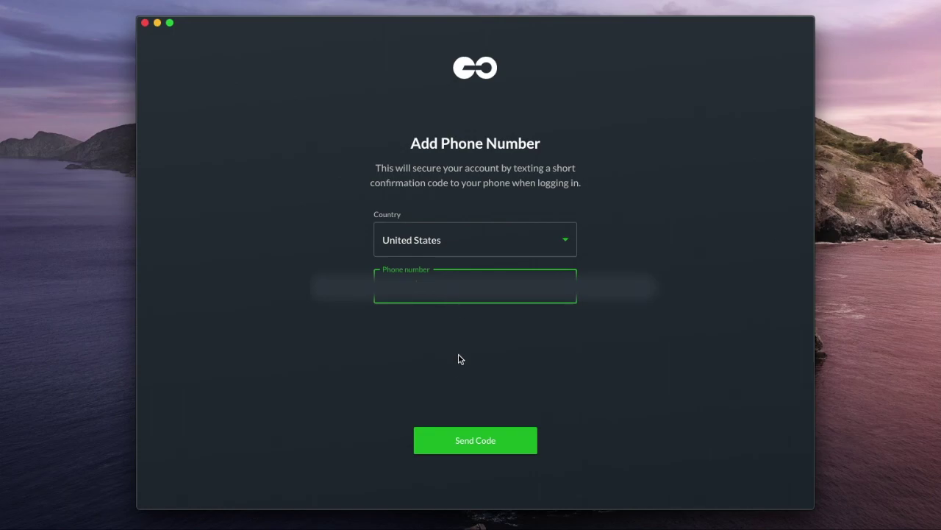
- Have a code texted to the phone and submit the six-digit verification code
left_click(468, 443)
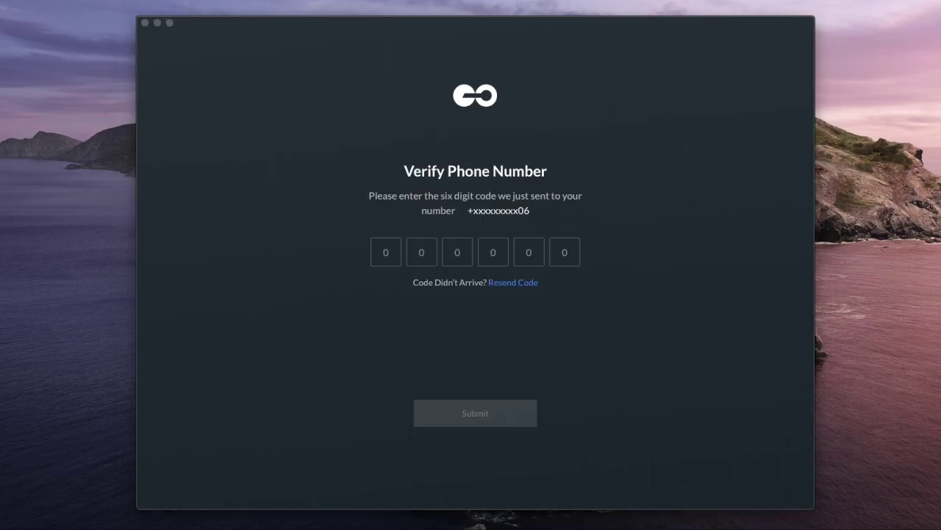
left_click(387, 252)
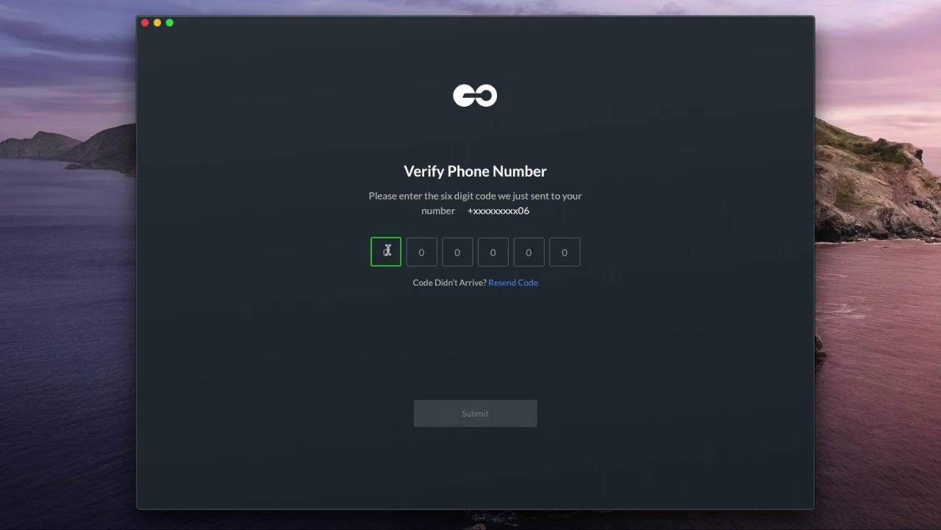
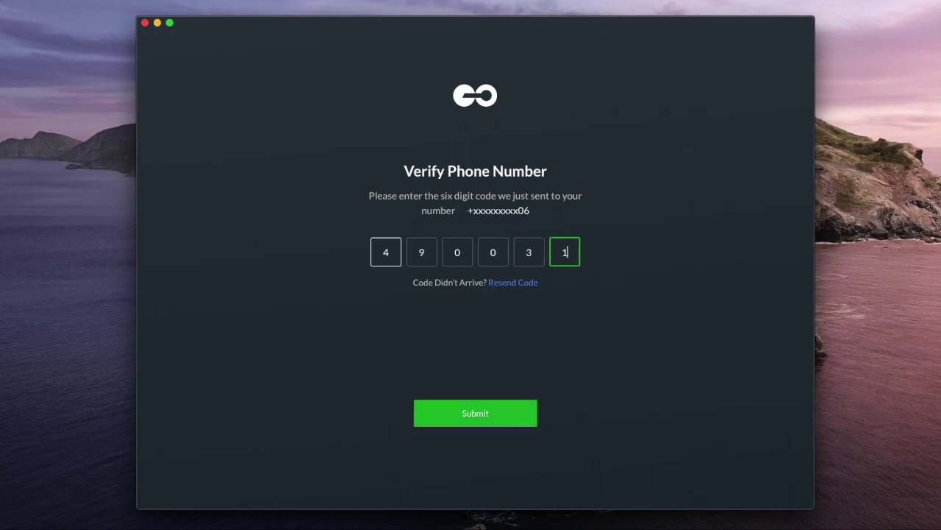
key("Return")
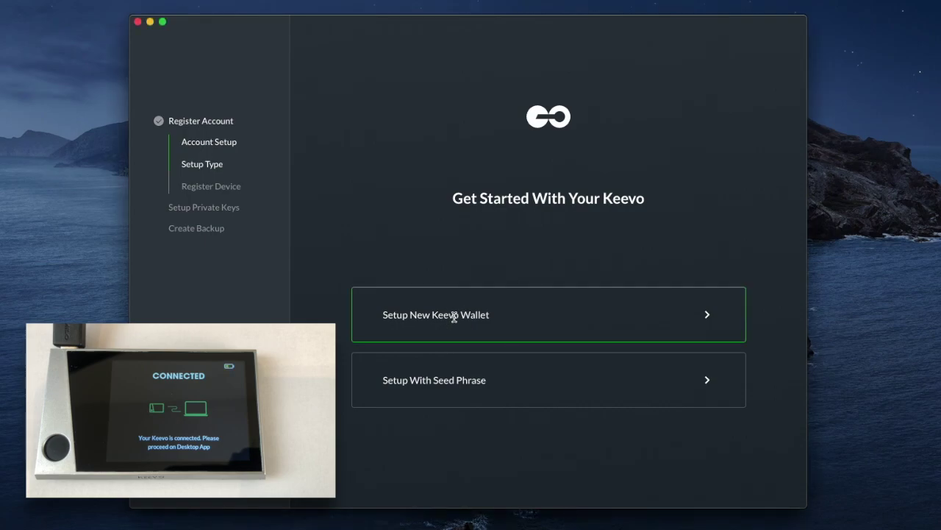
- Choose Setup New Keevo Wallet and run the integrity check on the device's serial number
left_click(453, 318)
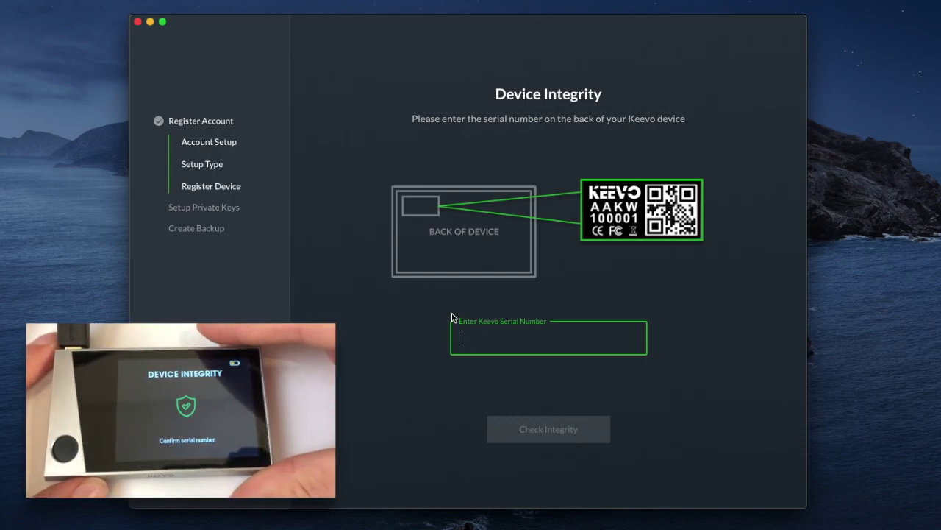
type("A")
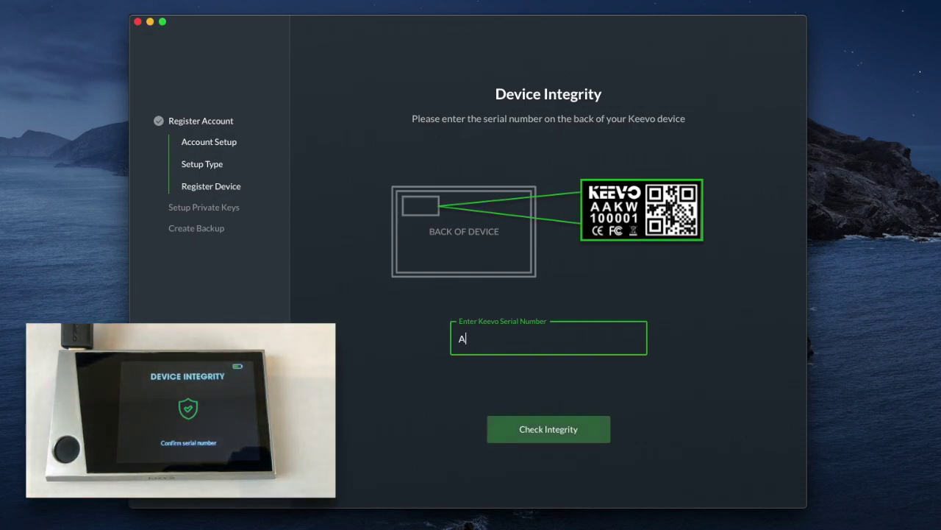
type("AKW")
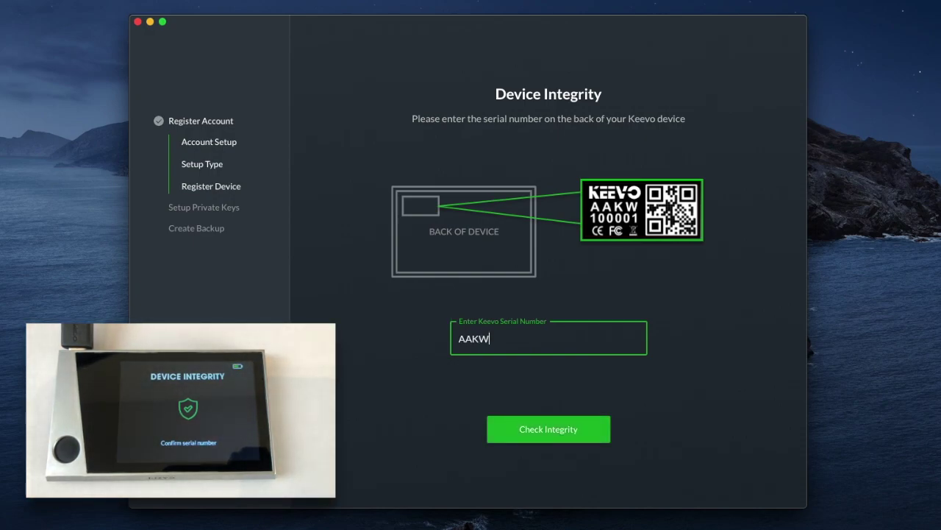
type("999904")
left_click(533, 432)
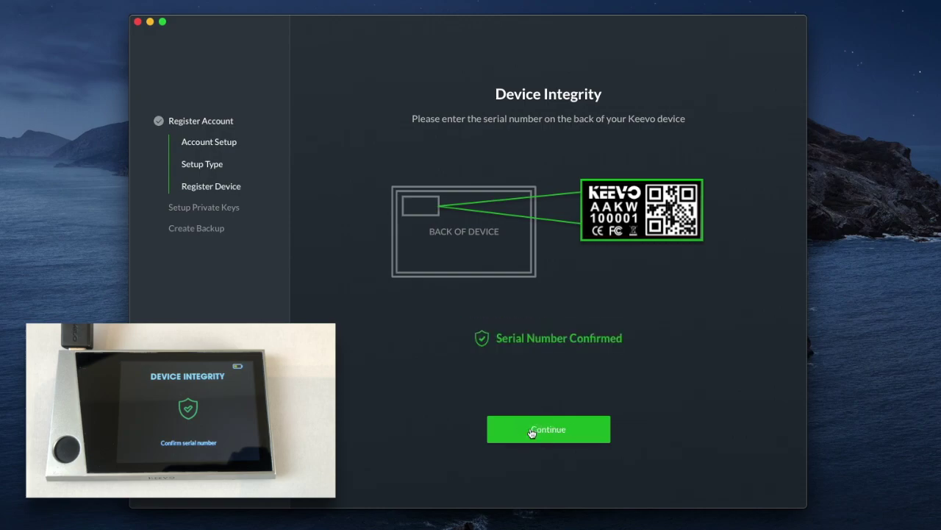
- Give the device the nickname 'thereisonlyoneking' and save it
left_click(532, 433)
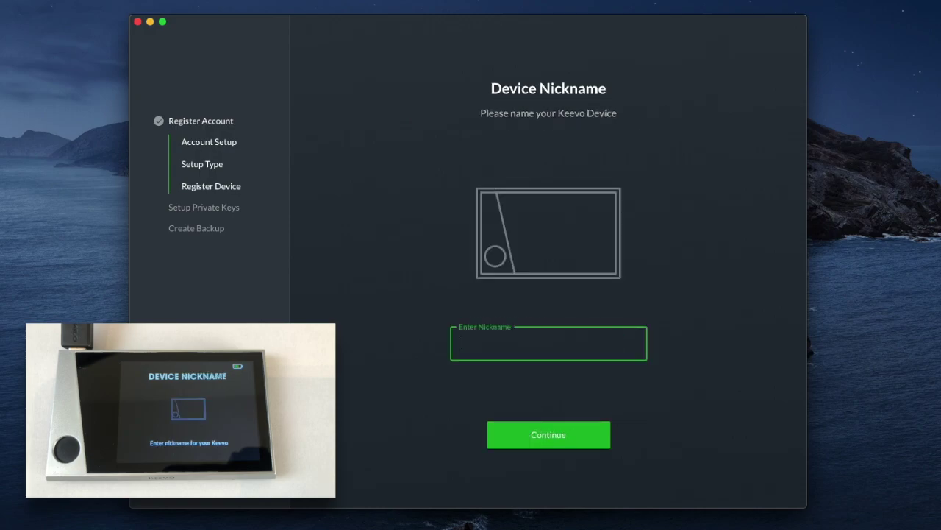
type("thereisonlyoneking")
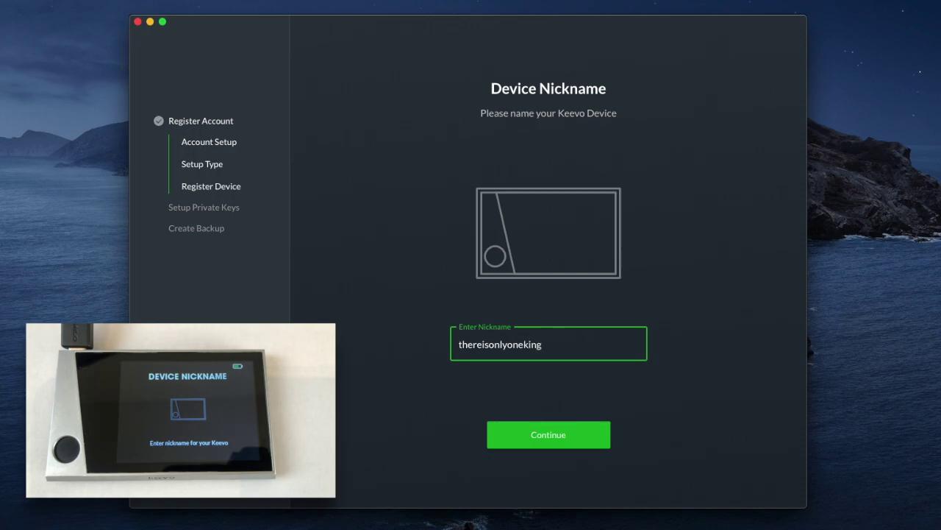
left_click(541, 437)
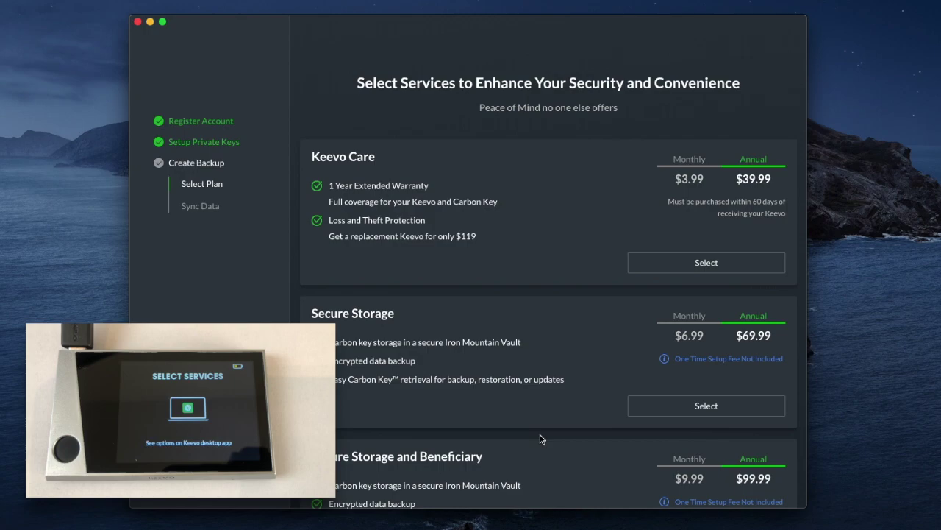
- Skip every backup plan, including Keevo Care, by continuing without purchasing
scroll(540, 439, "down", 3)
scroll(540, 438, "down", 3)
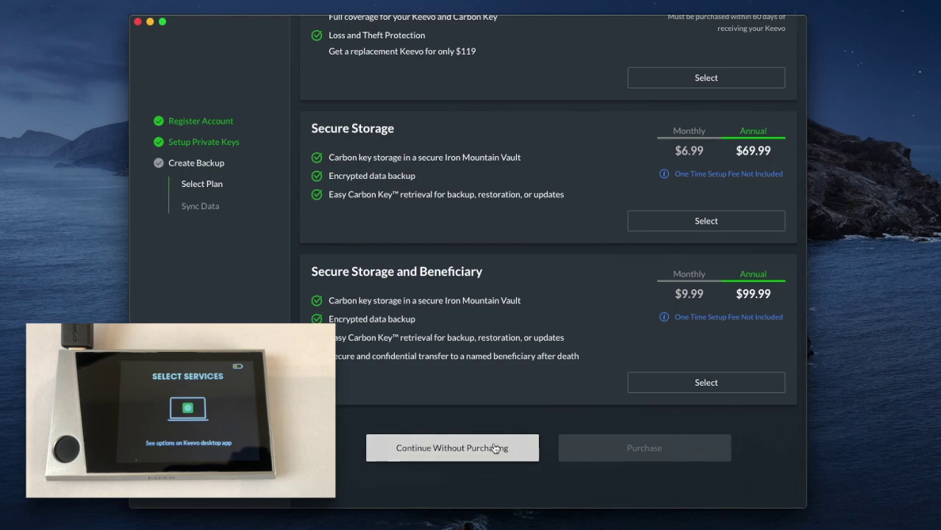
left_click(479, 449)
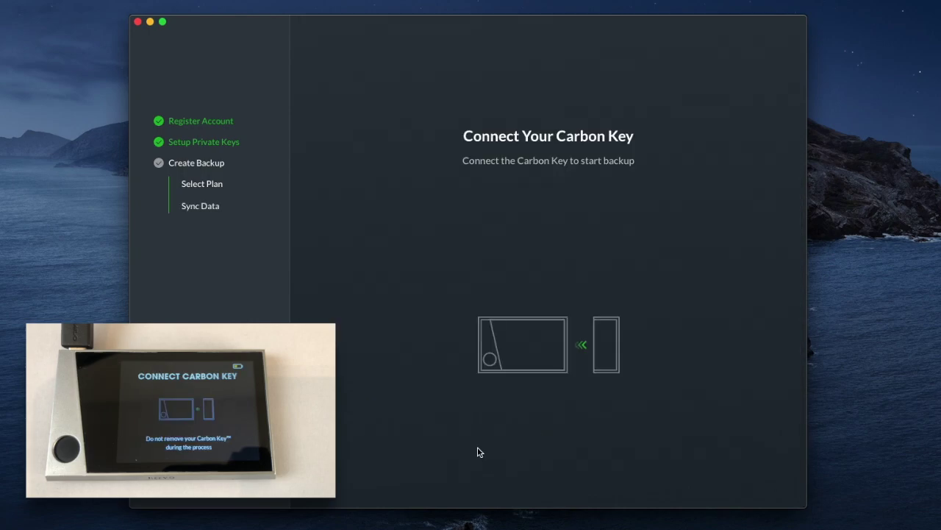